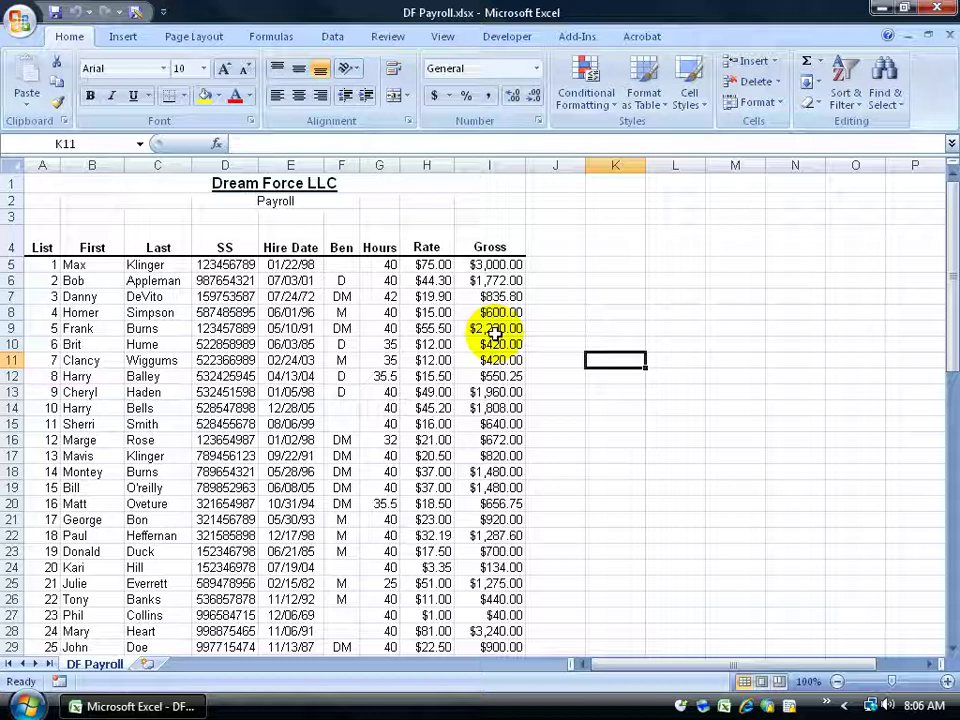
- Select the Rate and Gross values in H5:I11 and list All Commands in the Quick Access Toolbar customization options
{"action": "left_click_drag", "start_coordinate": [470, 264], "coordinate": [440, 358]}
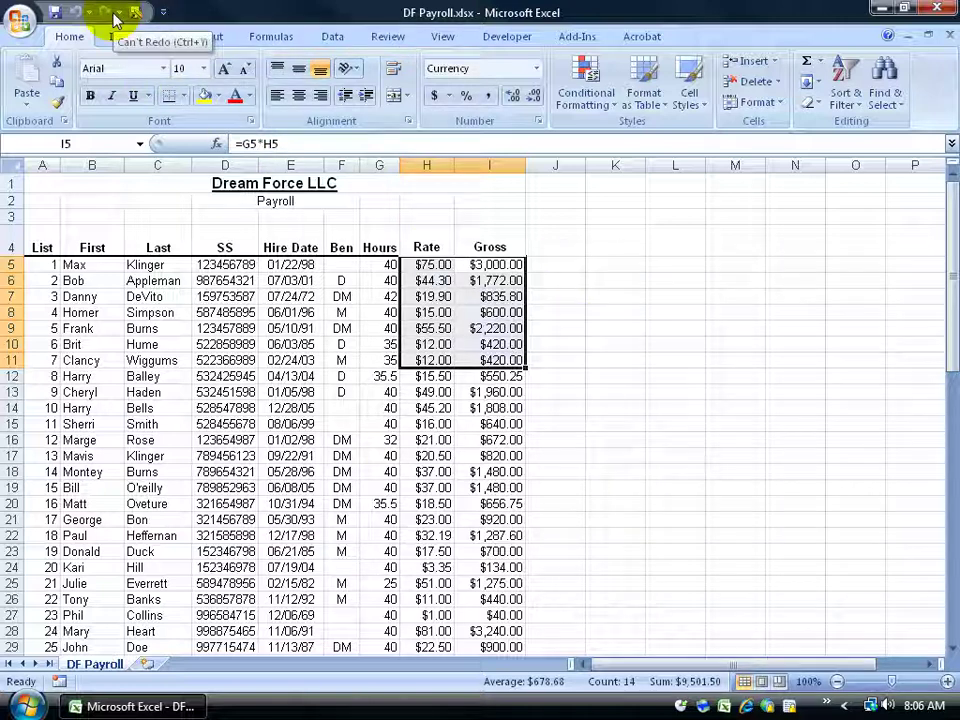
{"action": "right_click", "coordinate": [91, 14]}
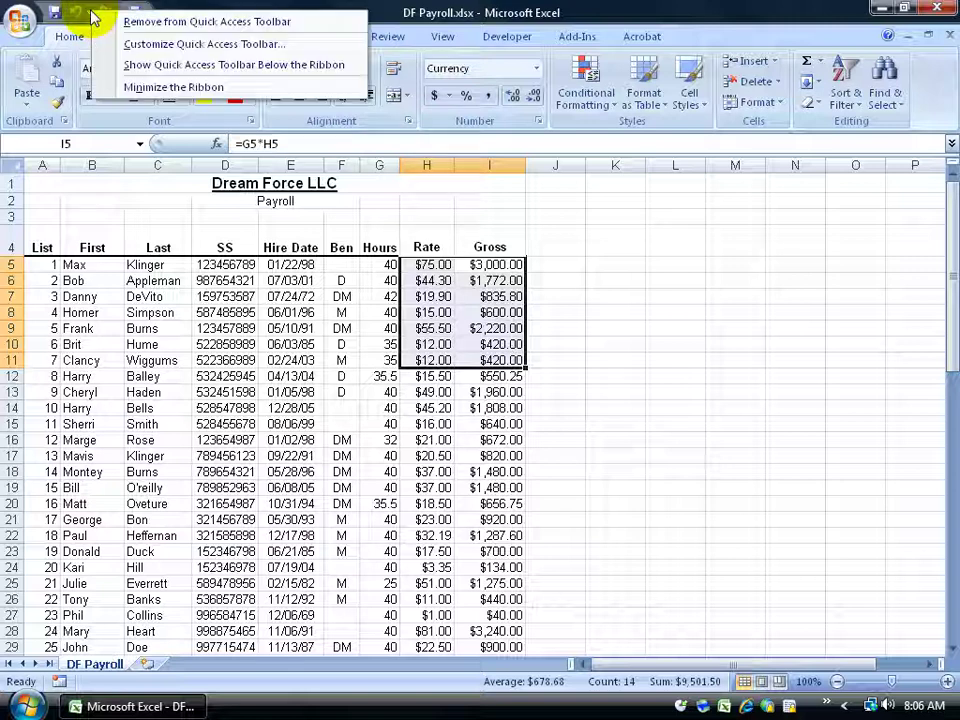
{"action": "right_click", "coordinate": [79, 14]}
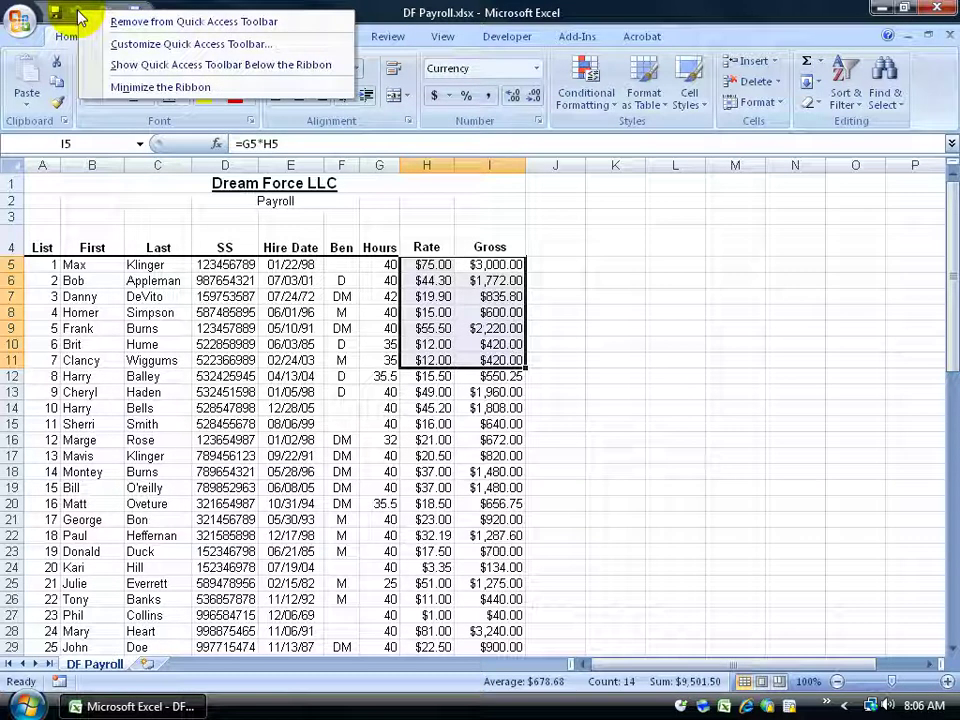
{"action": "left_click", "coordinate": [125, 44]}
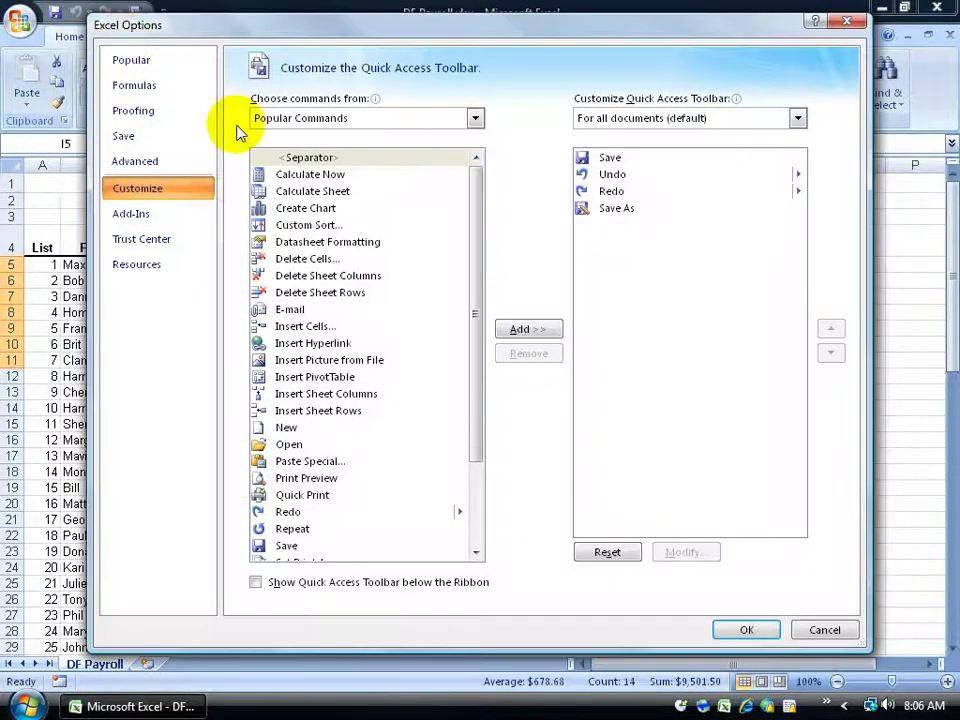
{"action": "left_click", "coordinate": [474, 120]}
{"action": "left_click", "coordinate": [461, 171]}
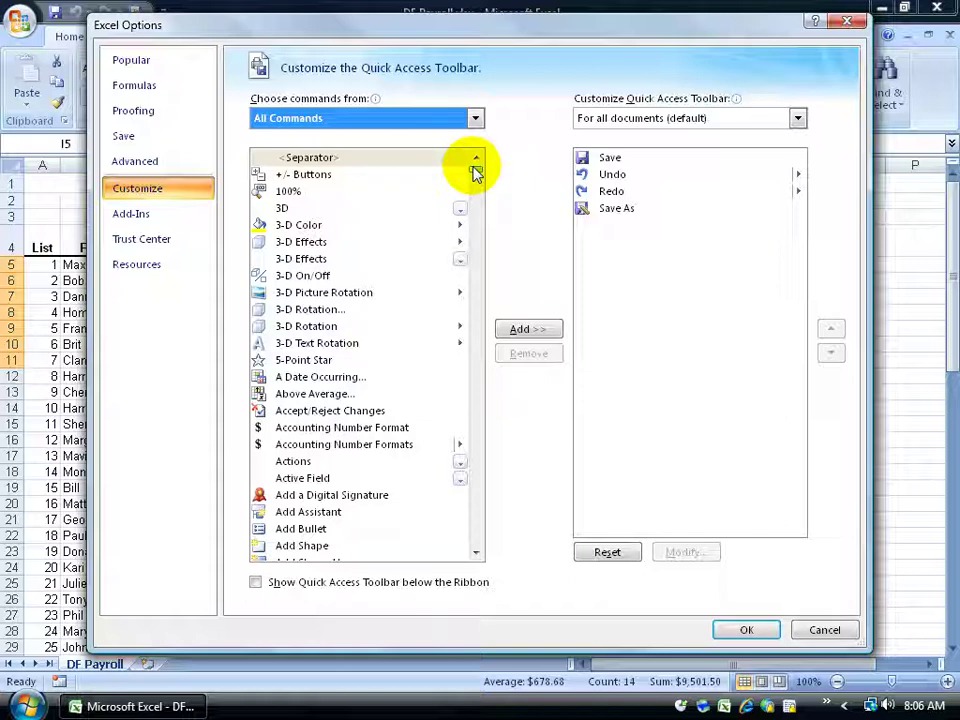
- Add Speak Cells, Stop Speaking Cells, Speak Cells by Columns, Speak Cells by Rows and Speak Cells on Enter to the Quick Access Toolbar
{"action": "left_click_drag", "start_coordinate": [476, 171], "coordinate": [476, 493]}
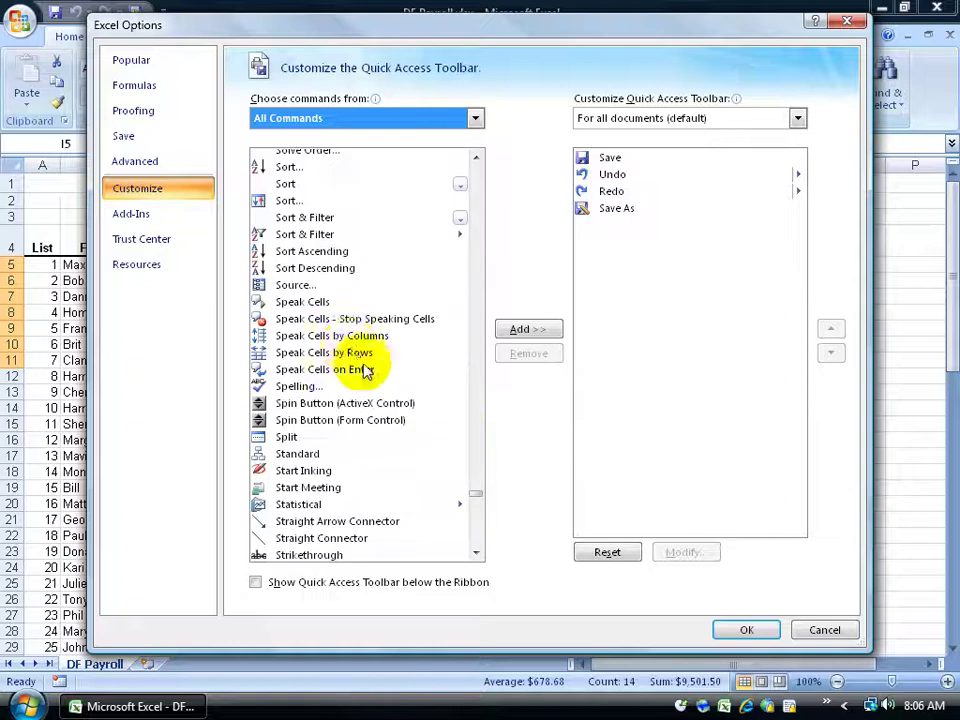
{"action": "double_click", "coordinate": [308, 302]}
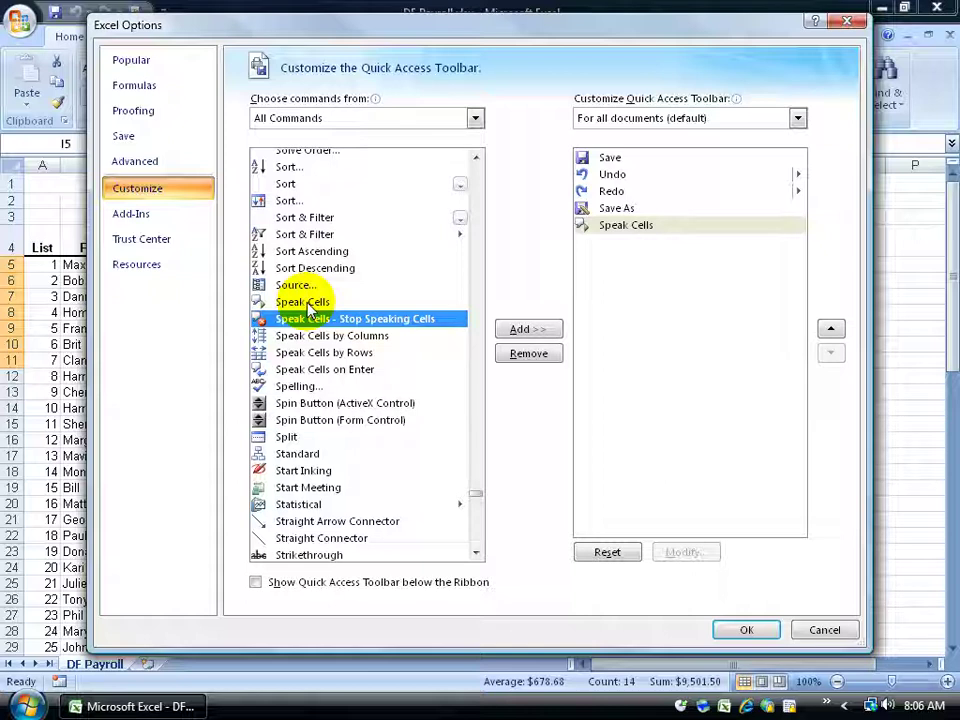
{"action": "double_click", "coordinate": [305, 319]}
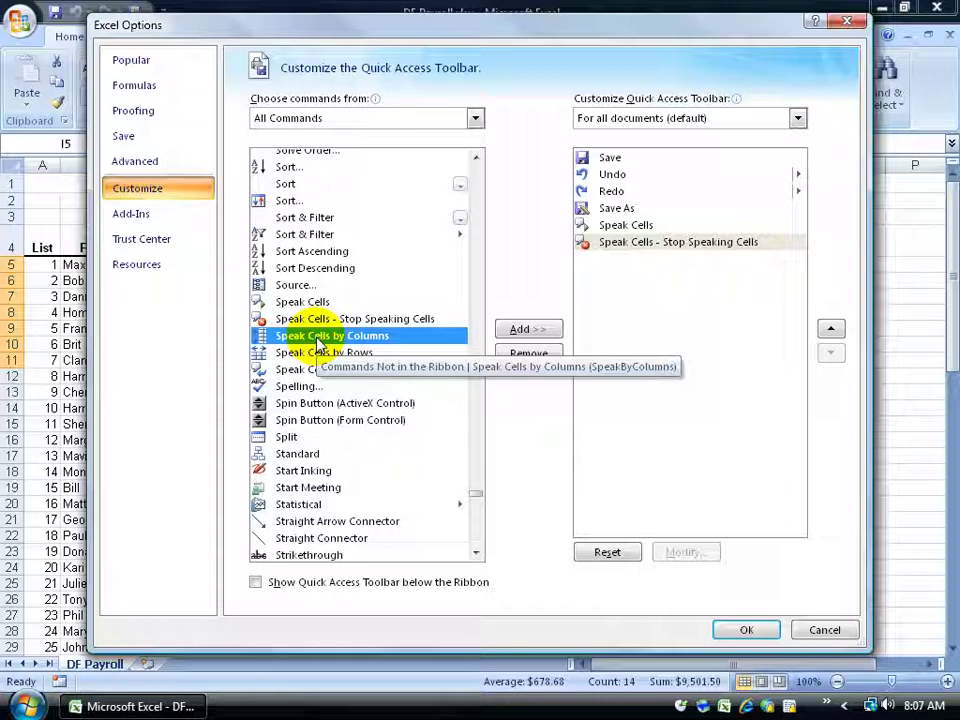
{"action": "double_click", "coordinate": [319, 344]}
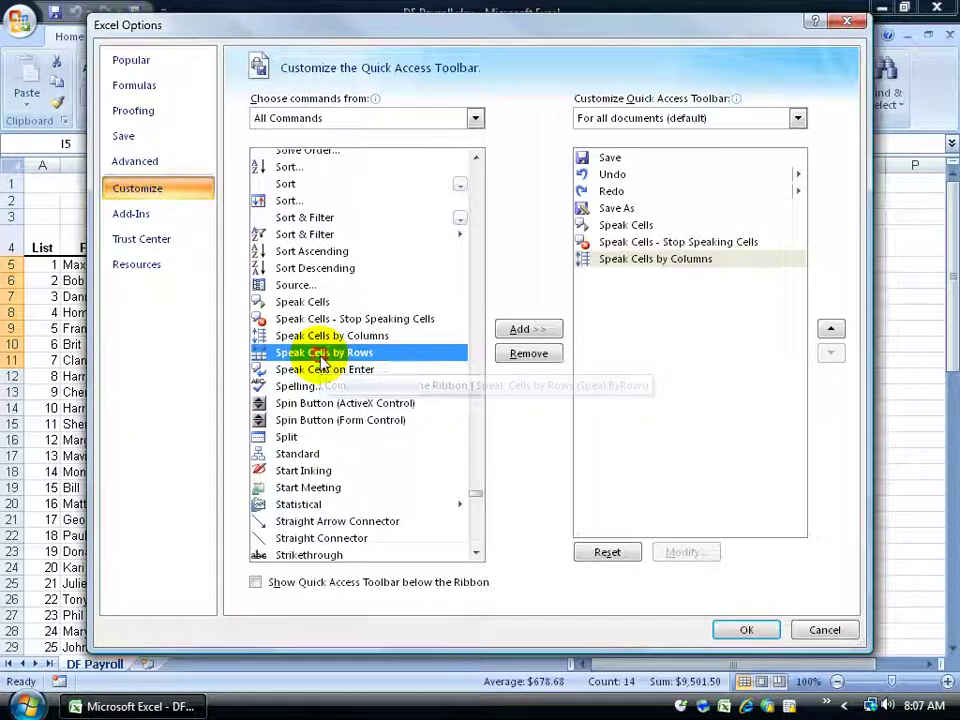
{"action": "double_click", "coordinate": [320, 355]}
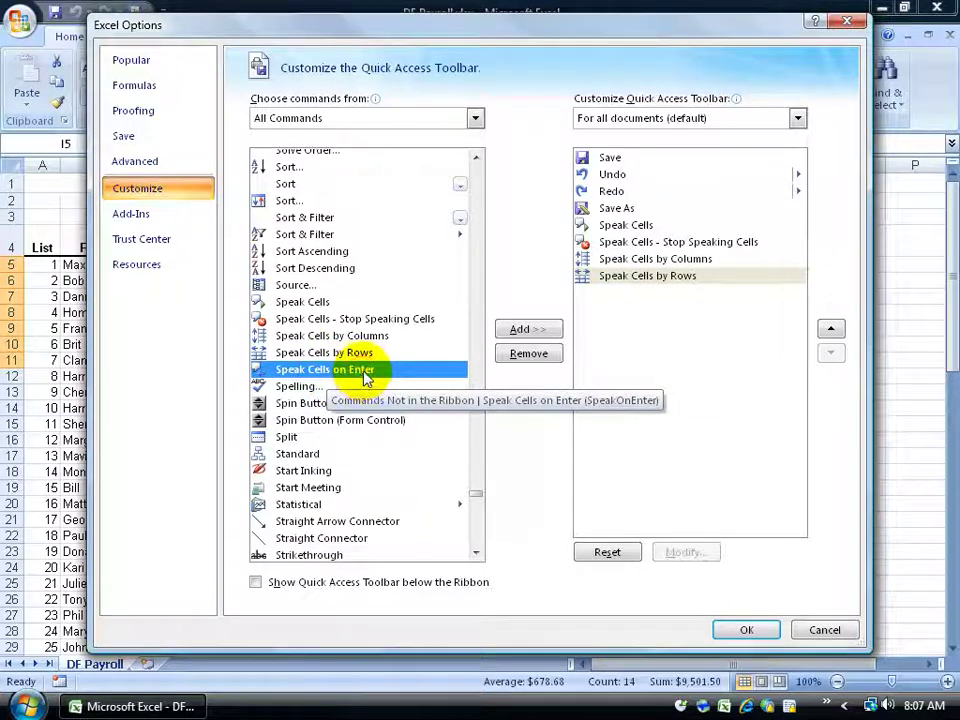
{"action": "double_click", "coordinate": [345, 370]}
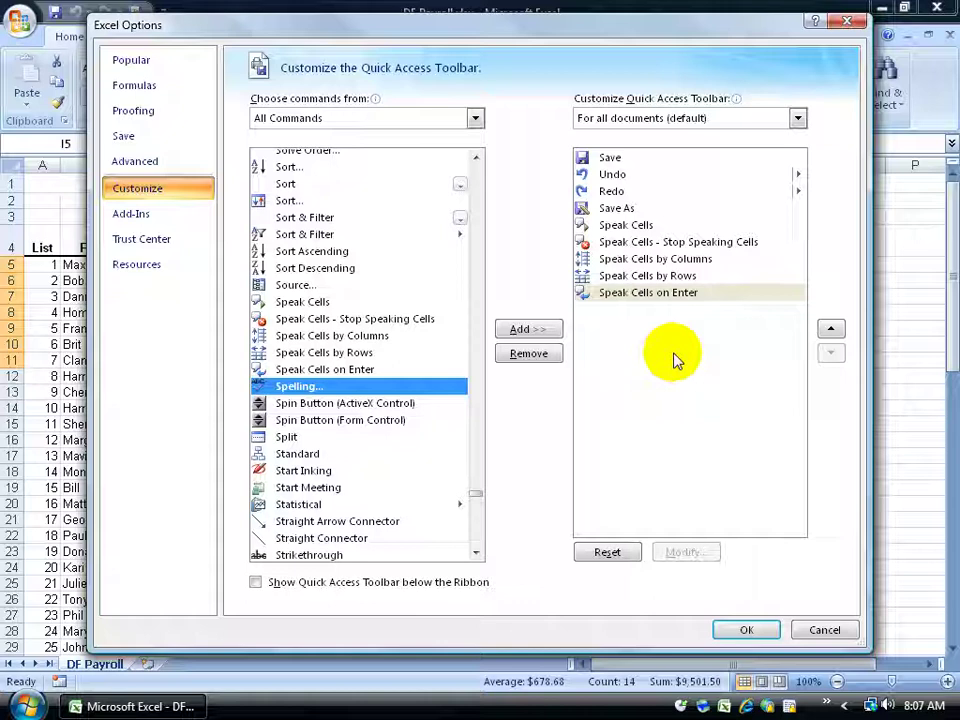
{"action": "left_click", "coordinate": [738, 627]}
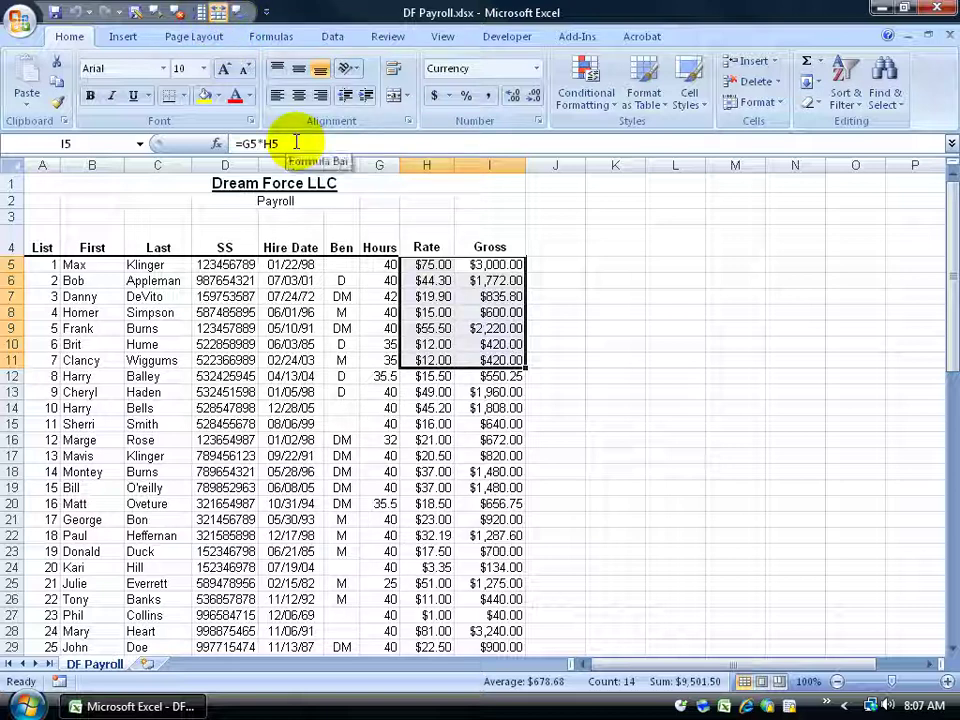
- Set the speaking order to by columns and have the selected cells H5:I11 read aloud
{"action": "left_click", "coordinate": [217, 20]}
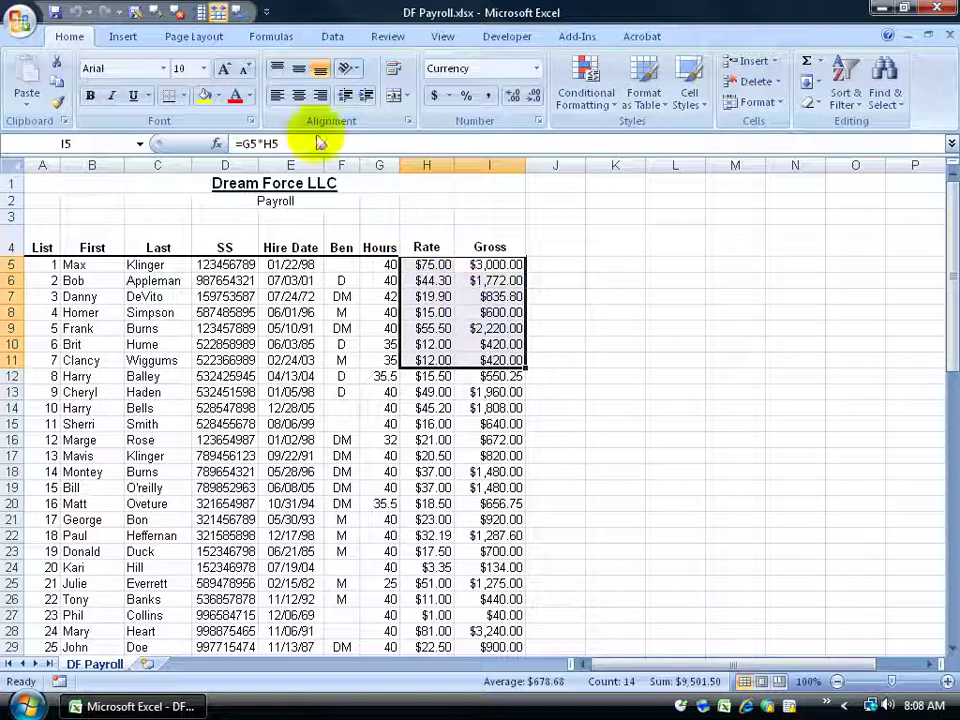
{"action": "left_click", "coordinate": [198, 14]}
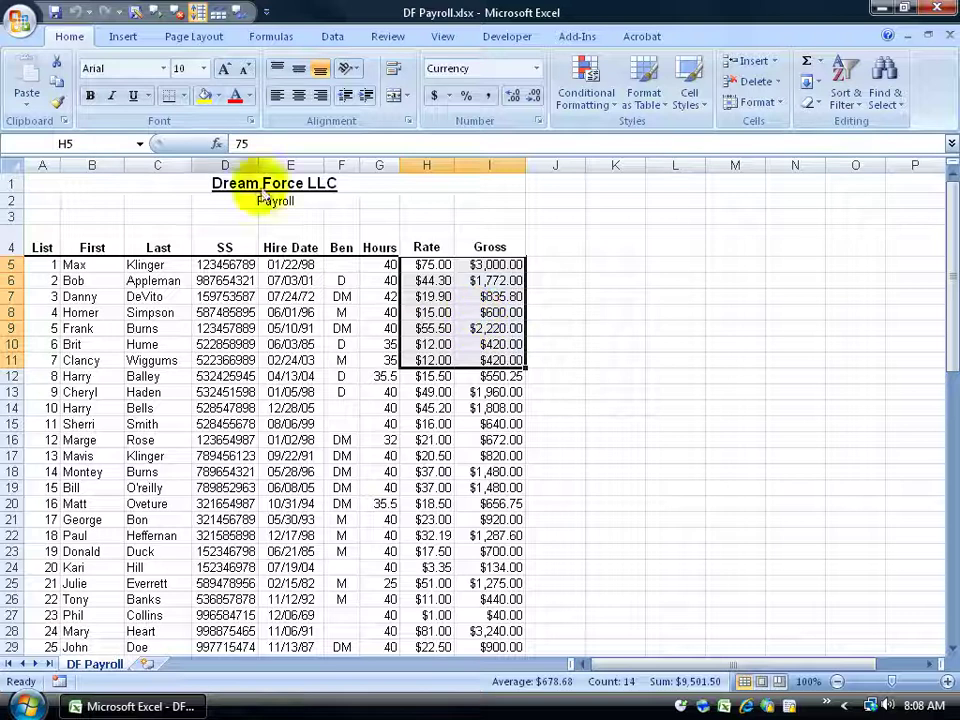
{"action": "left_click", "coordinate": [155, 15]}
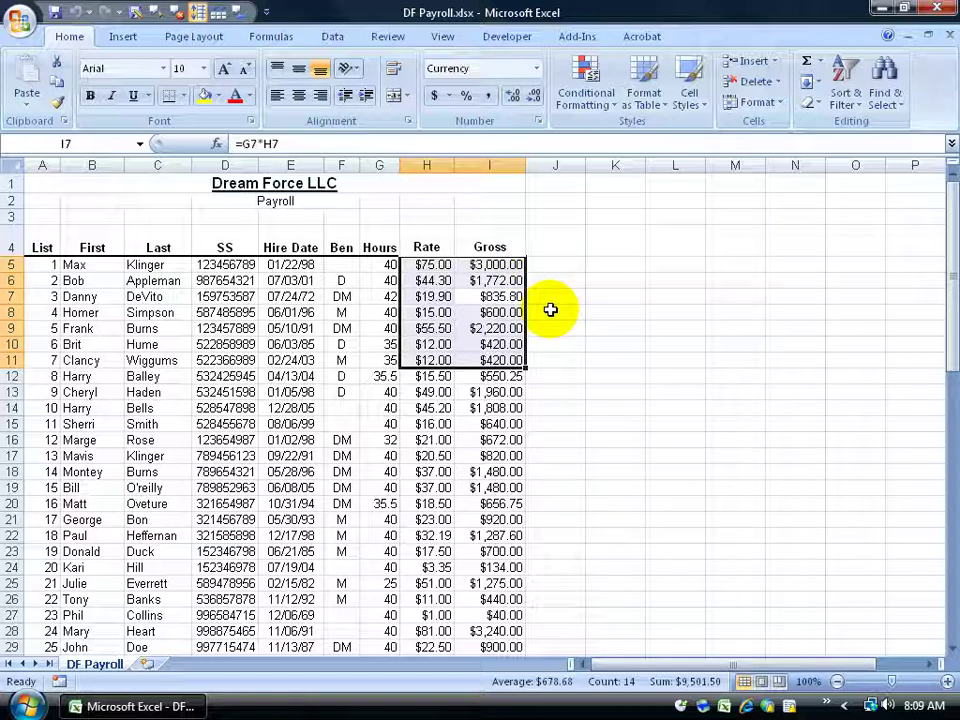
{"action": "left_click", "coordinate": [688, 278]}
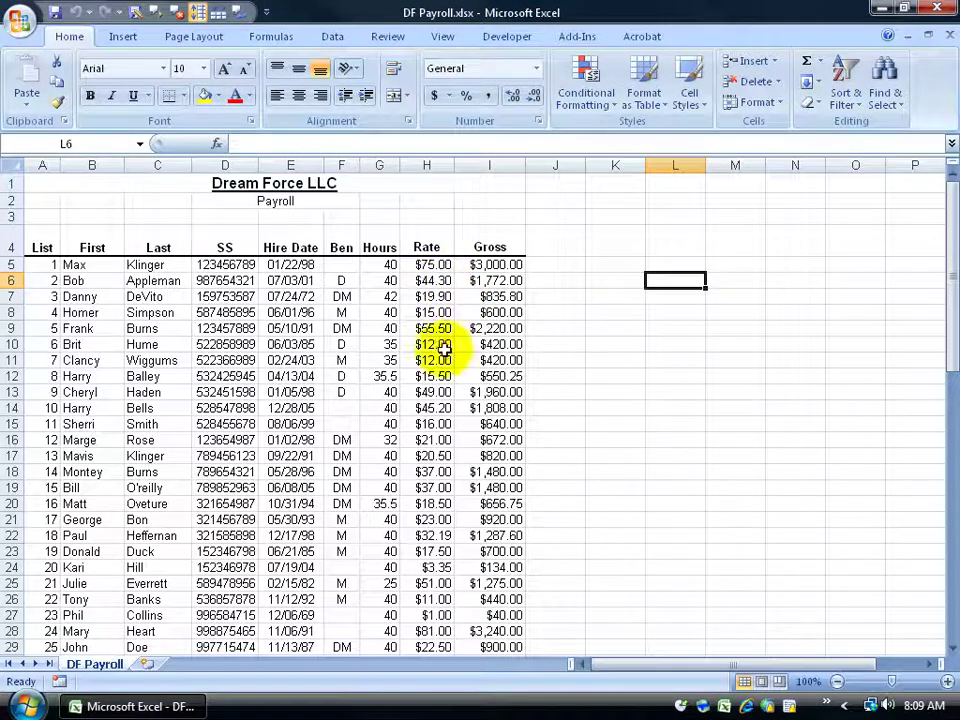
- Select the Rate and Gross values in H5:I13 and step through the first cells in row order
{"action": "left_click_drag", "start_coordinate": [447, 264], "coordinate": [492, 392]}
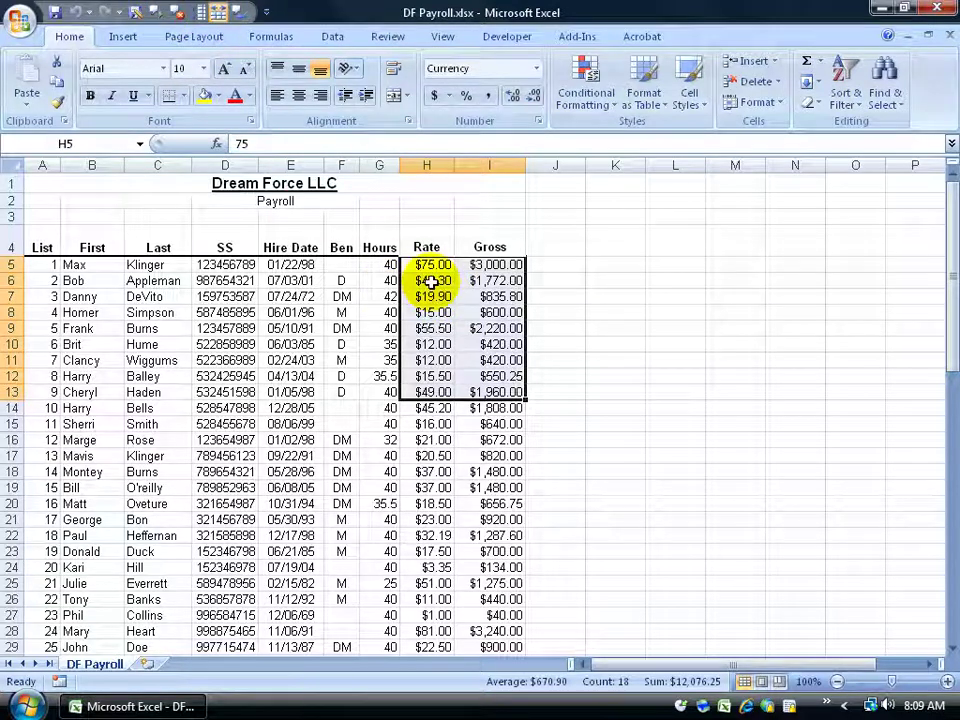
{"action": "key", "text": "Tab"}
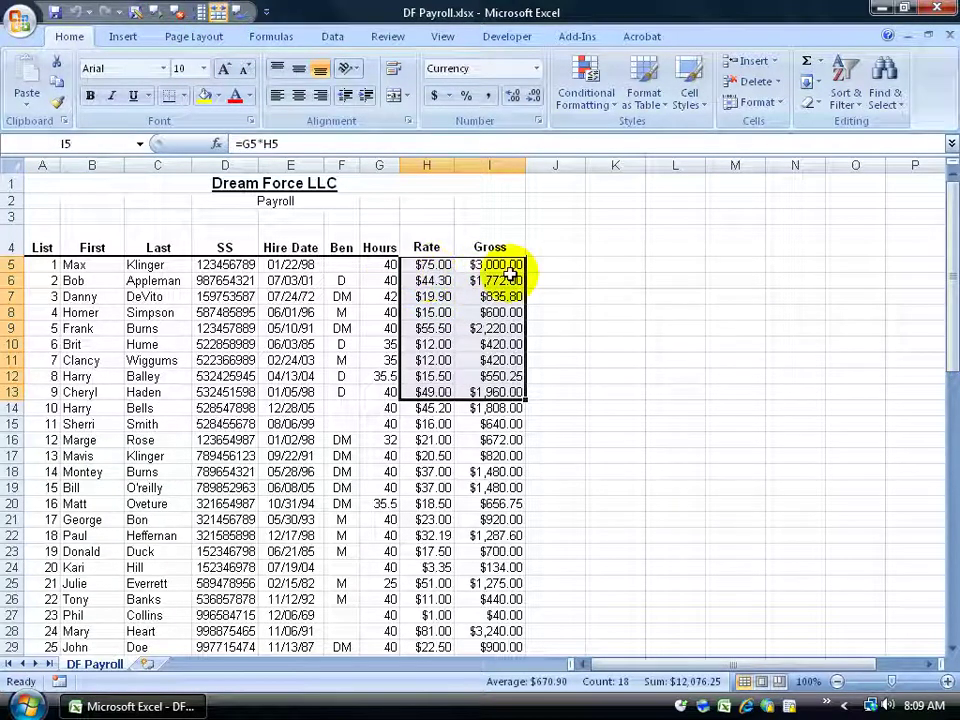
{"action": "key", "text": "Tab"}
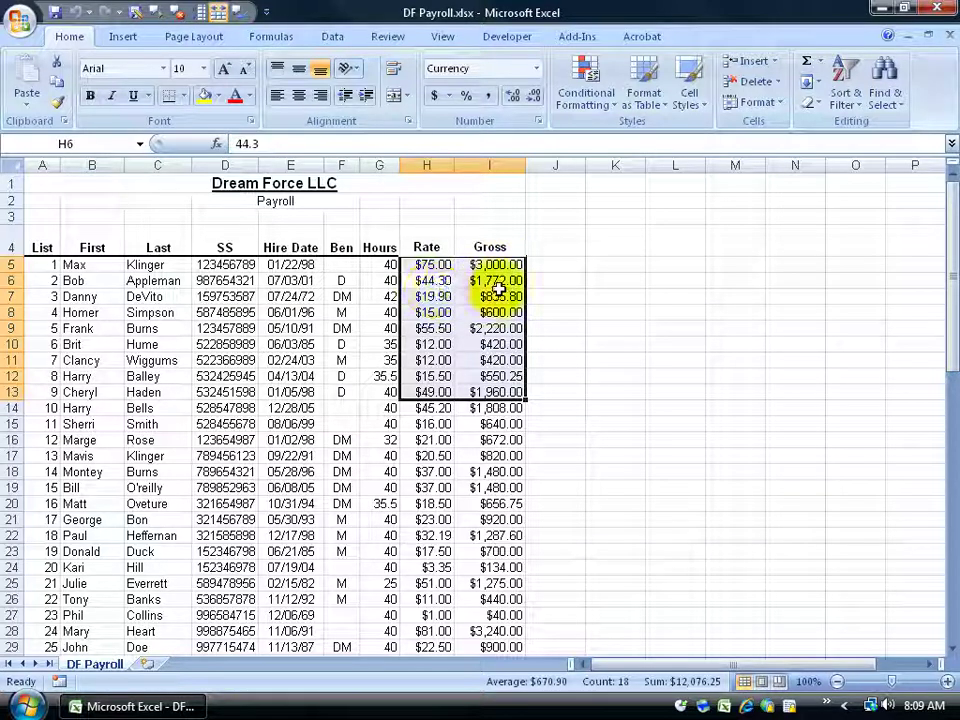
{"action": "left_click", "coordinate": [617, 311]}
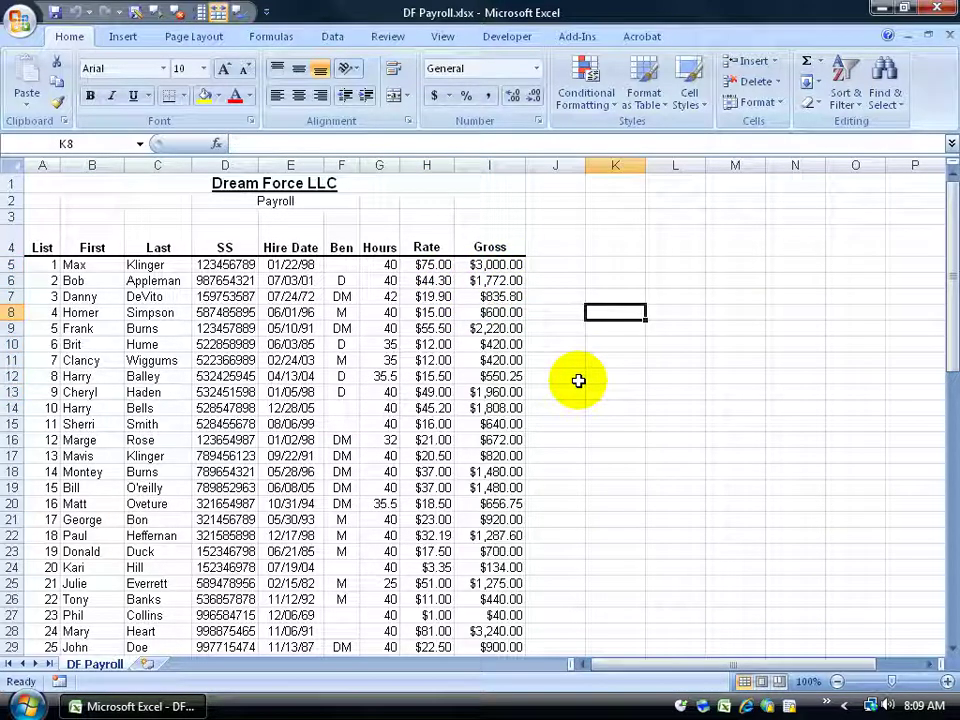
- Enable Speak Cells on Enter and step through the first and last name cells in B5:C12 to hear them read
{"action": "left_click_drag", "start_coordinate": [75, 264], "coordinate": [161, 374]}
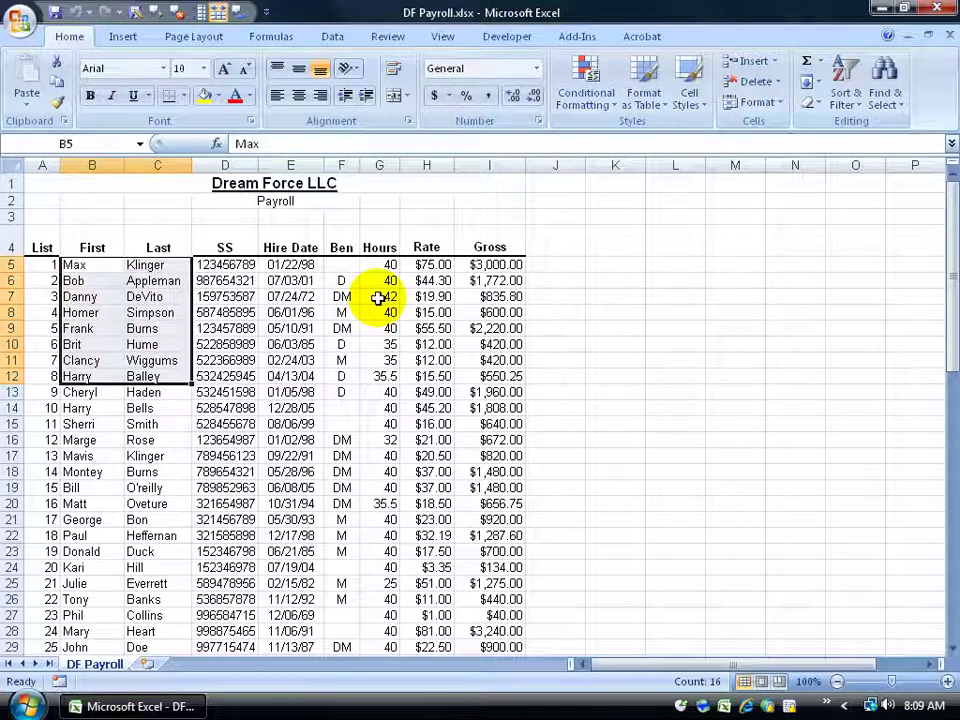
{"action": "left_click", "coordinate": [240, 20]}
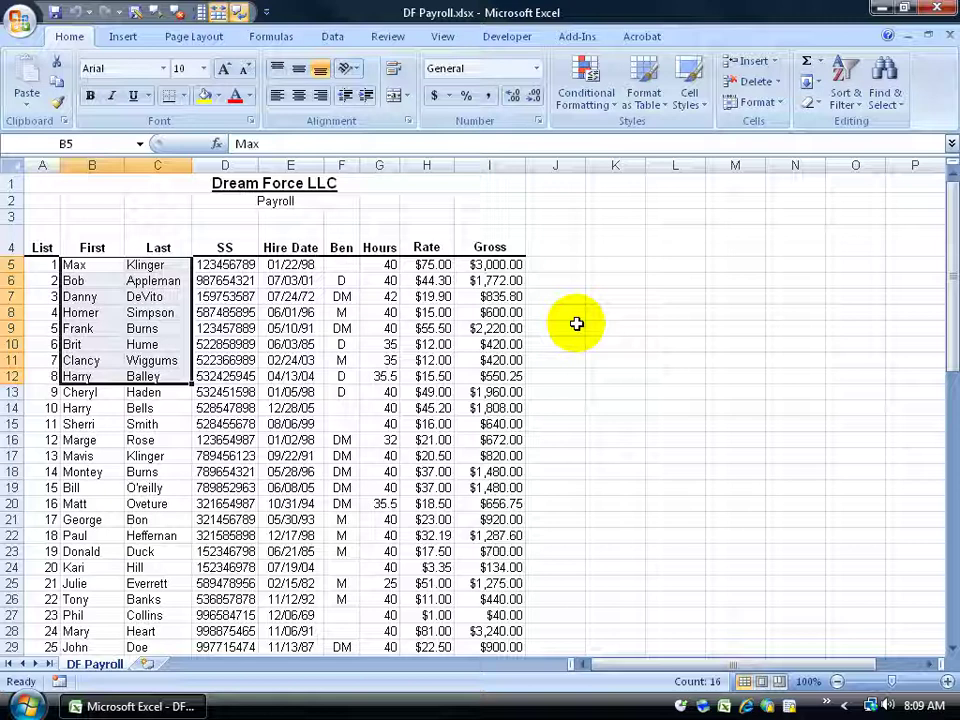
{"action": "key", "text": "Return"}
{"action": "key", "text": "Return"}
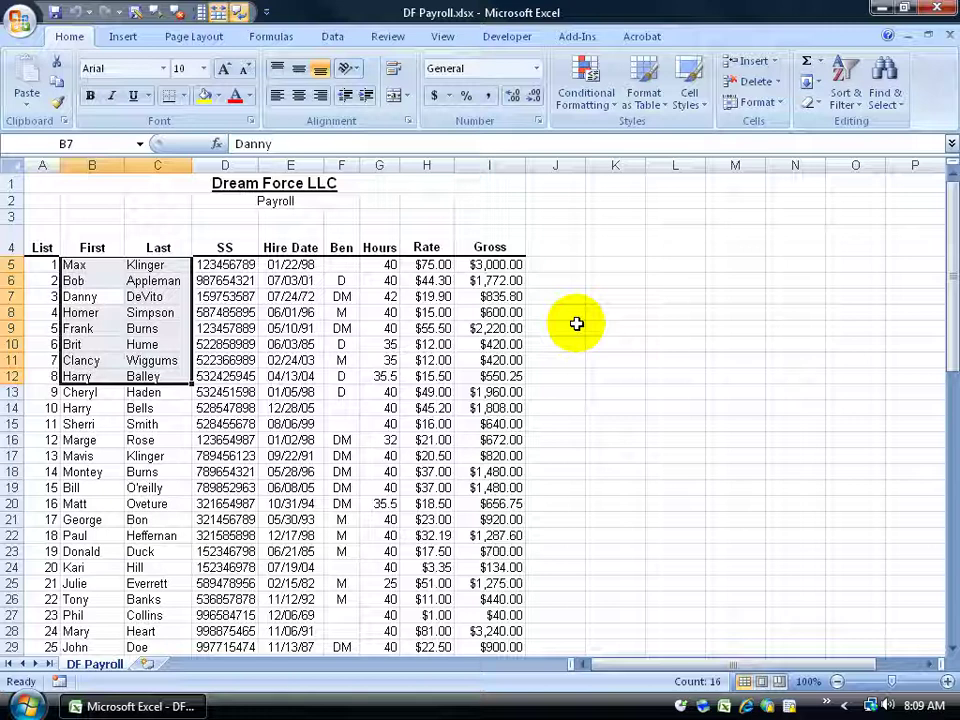
{"action": "key", "text": "Return"}
{"action": "key", "text": "Return"}
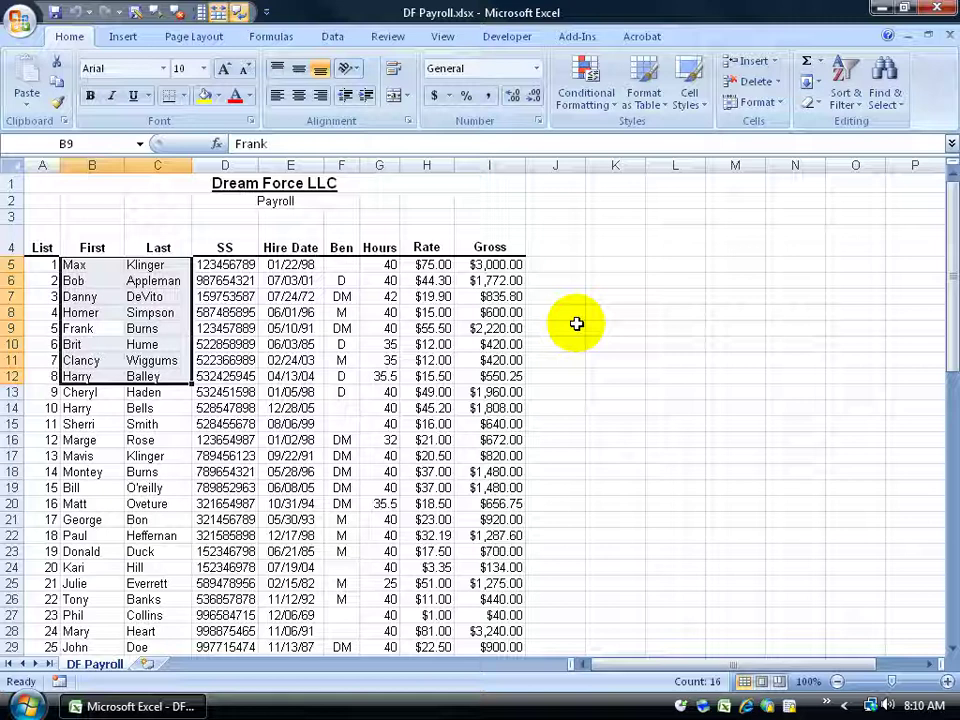
{"action": "key", "text": "Return"}
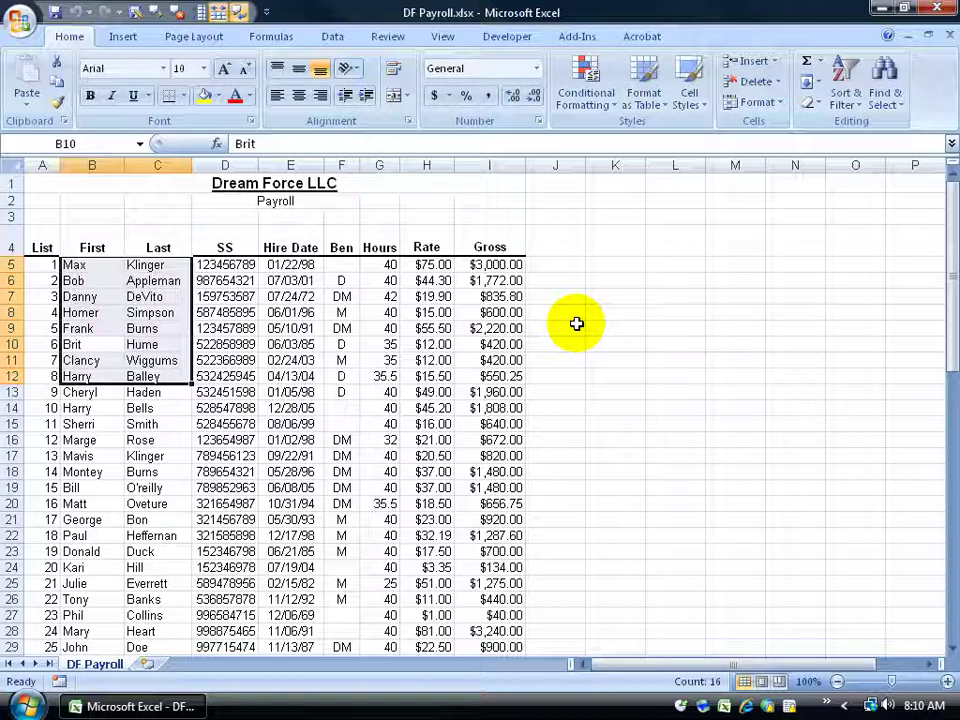
{"action": "key", "text": "Return"}
{"action": "key", "text": "Tab"}
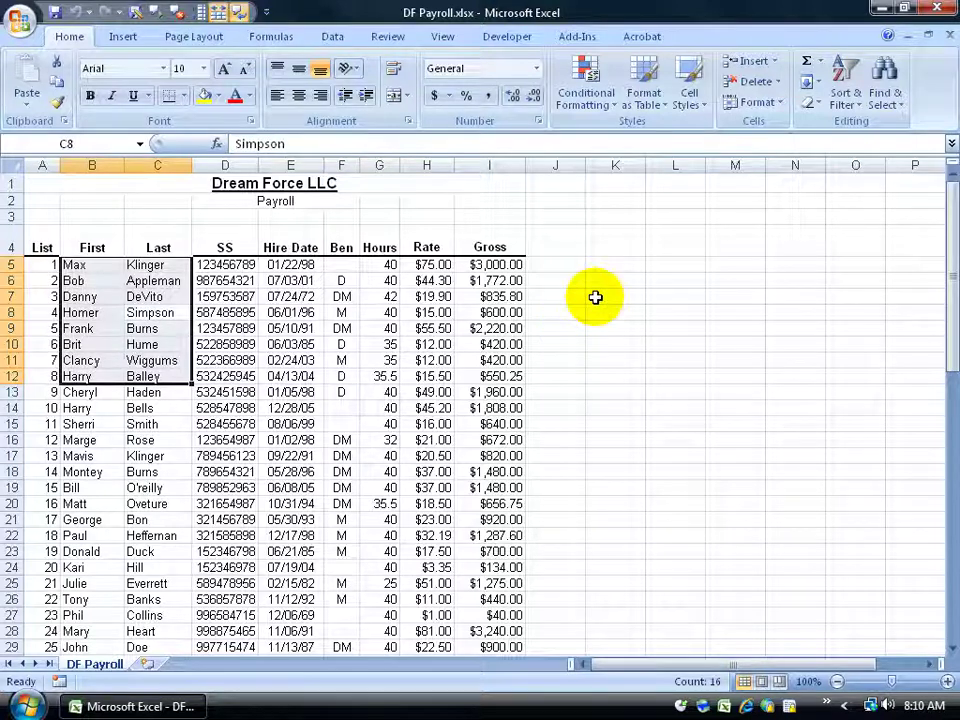
{"action": "left_click", "coordinate": [594, 296]}
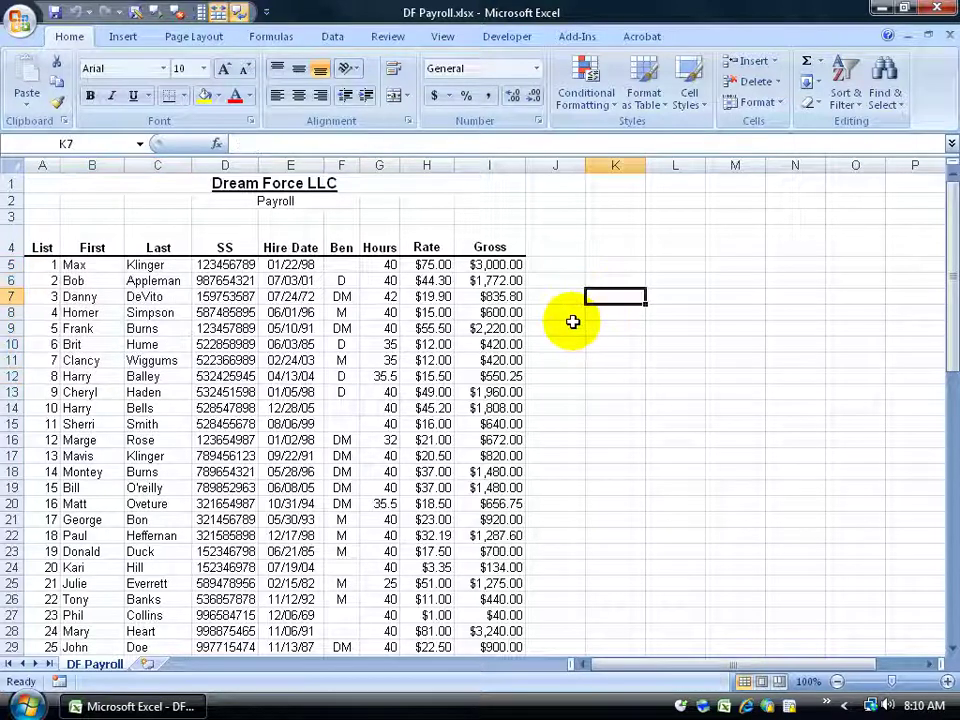
- Remove the Speak Cells on Enter and Speak Cells by Rows commands from the Quick Access Toolbar
{"action": "right_click", "coordinate": [240, 16]}
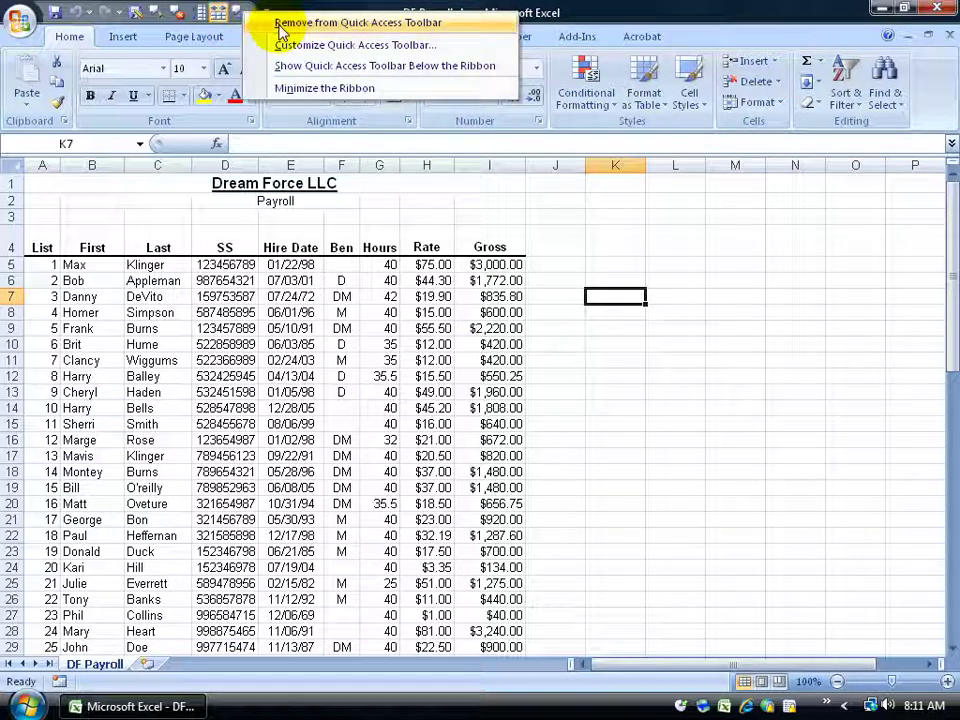
{"action": "left_click", "coordinate": [280, 24]}
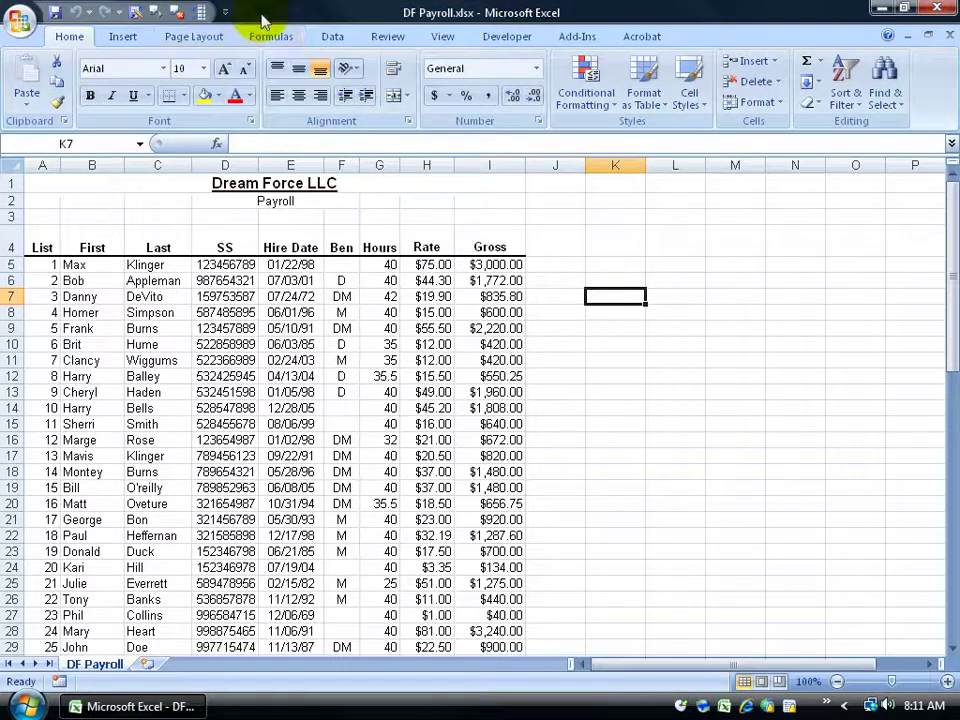